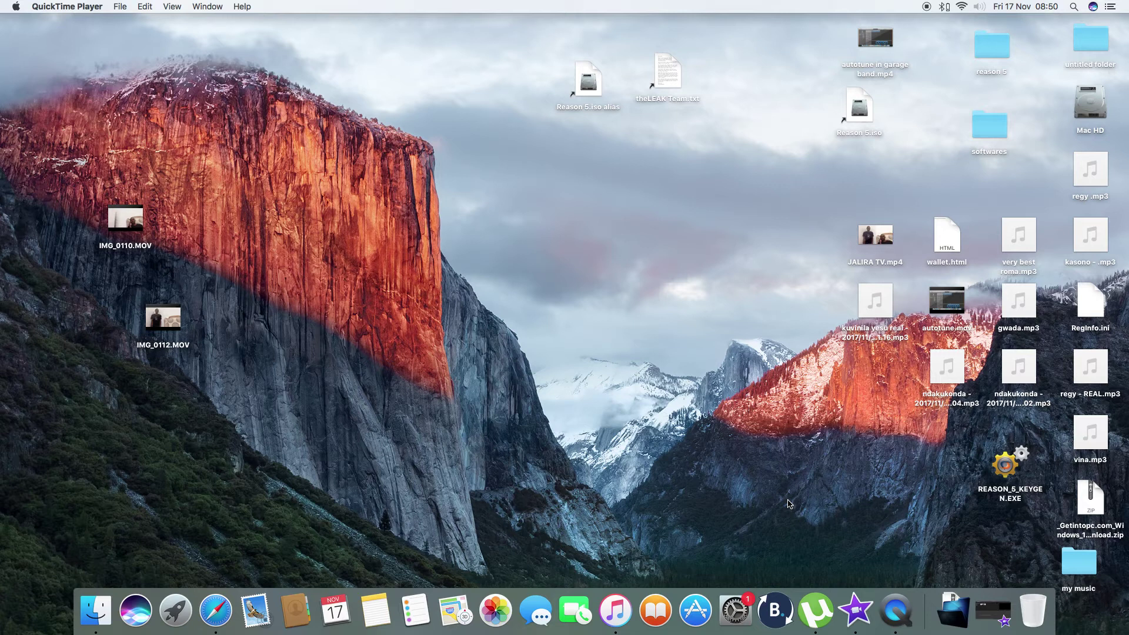
# Switch to iMovie and add the clip of the seated man to the empty timeline
pyautogui.click(856, 612)
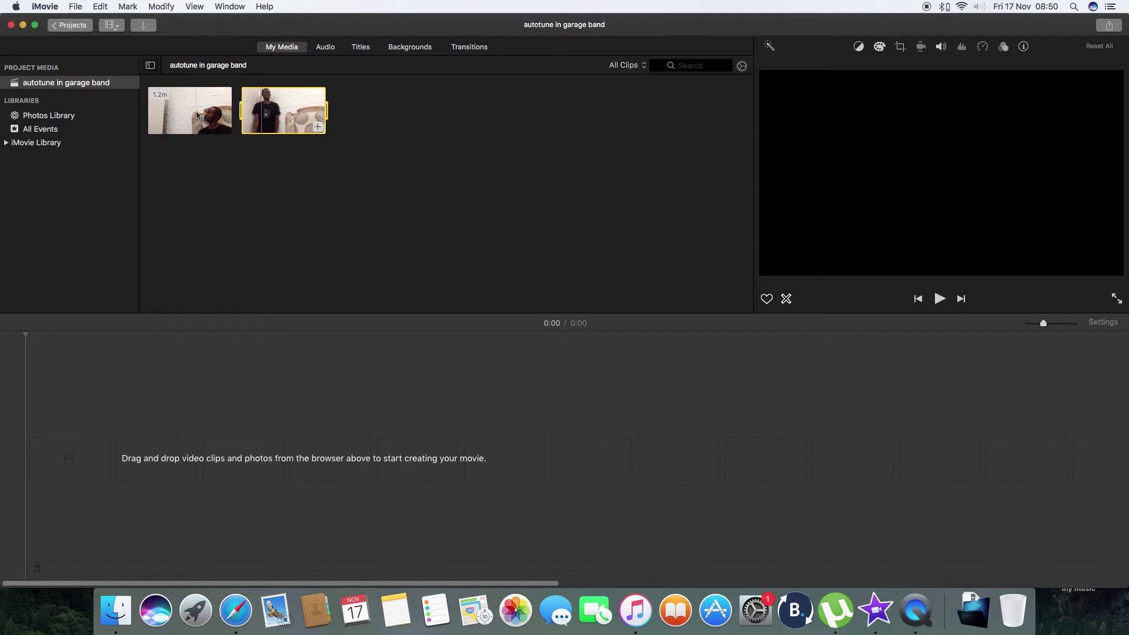
pyautogui.moveTo(183, 111); pyautogui.dragTo(67, 458)
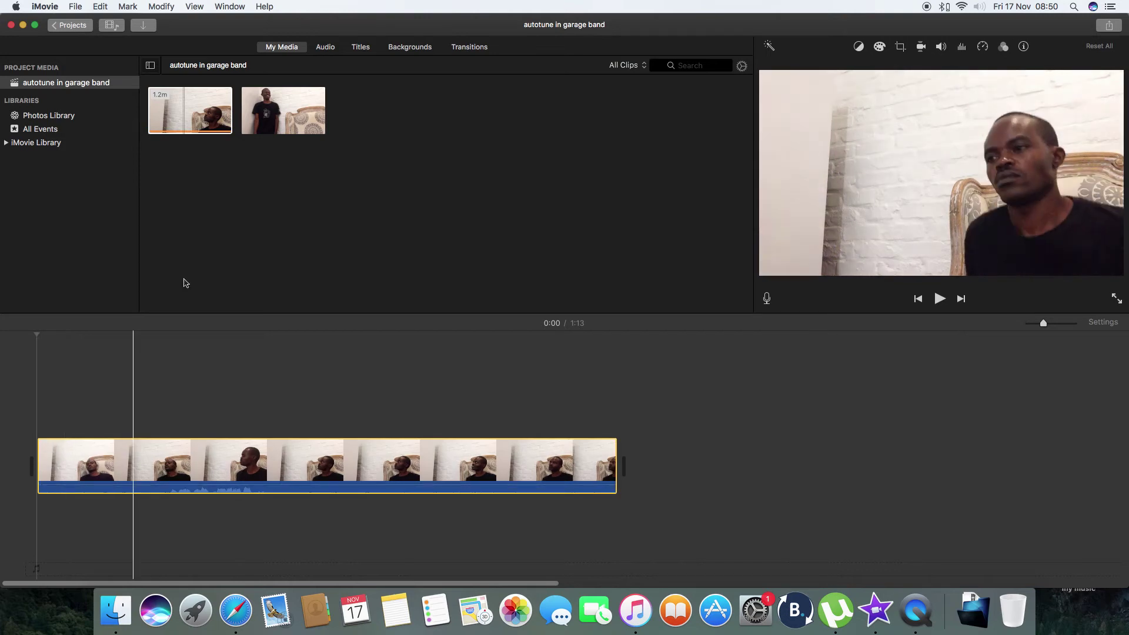
# Overlay the clip of the standing man above the first clip, starting about 6 seconds into the timeline
pyautogui.click(287, 116)
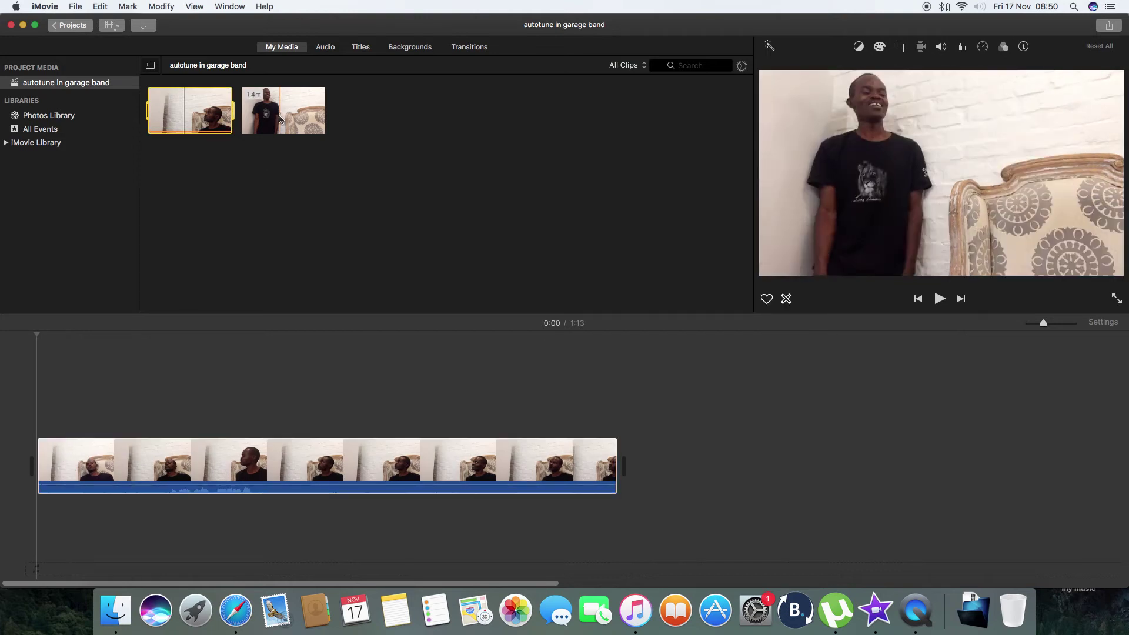
pyautogui.moveTo(279, 117); pyautogui.dragTo(107, 397)
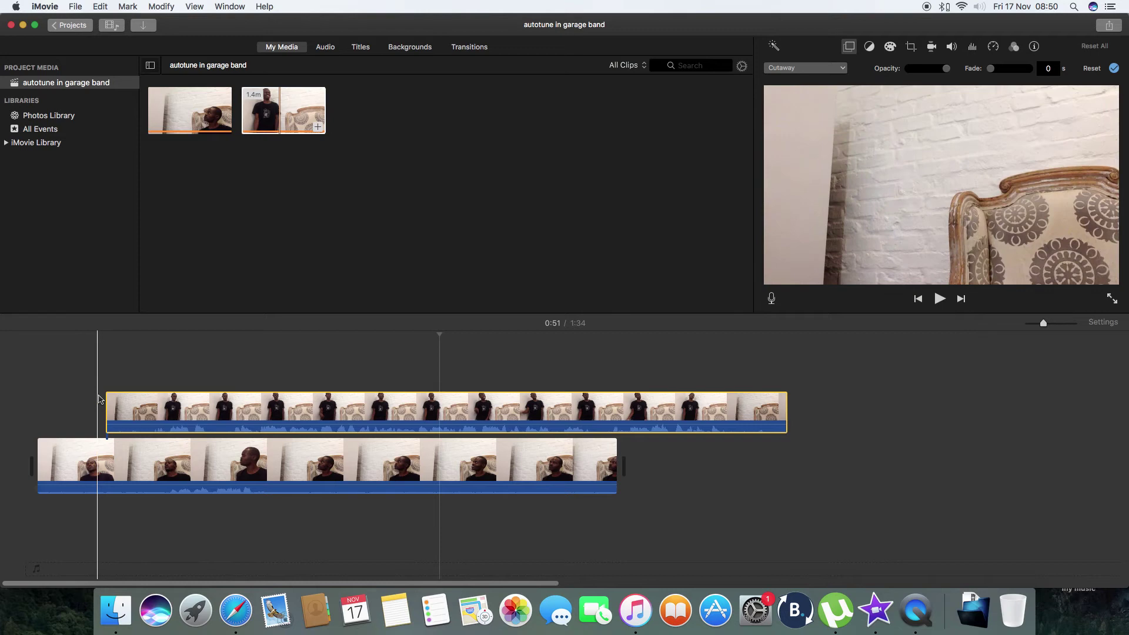
pyautogui.moveTo(136, 399); pyautogui.dragTo(118, 398)
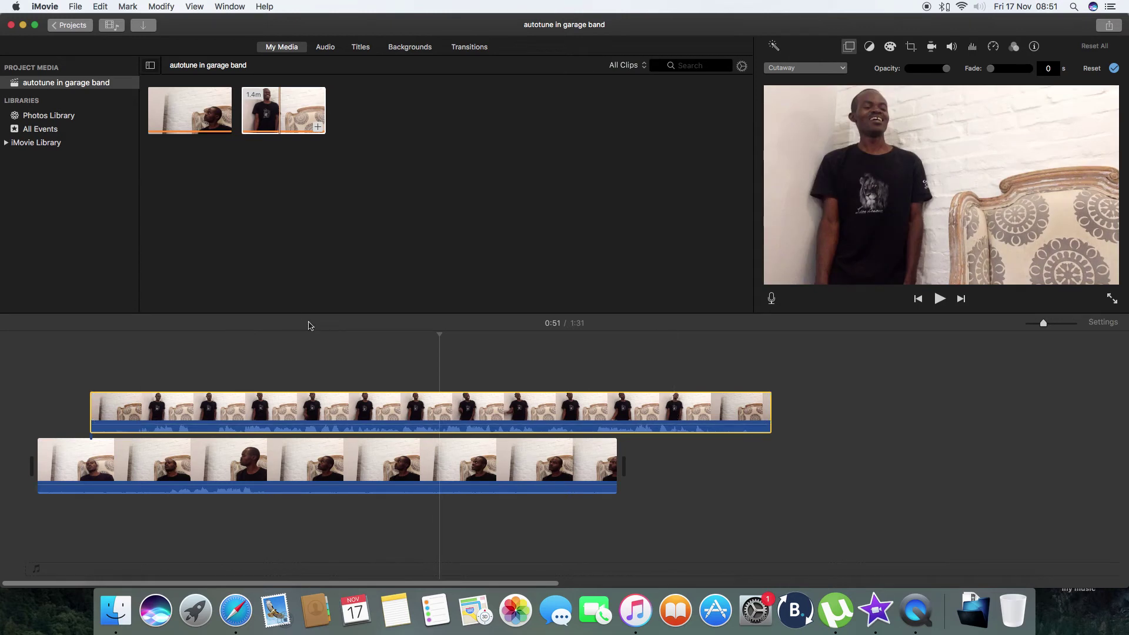
# Play the layered clips from the middle and from the overlay's start, and return the playhead to the overlay's start
pyautogui.click(309, 347)
pyautogui.click(942, 303)
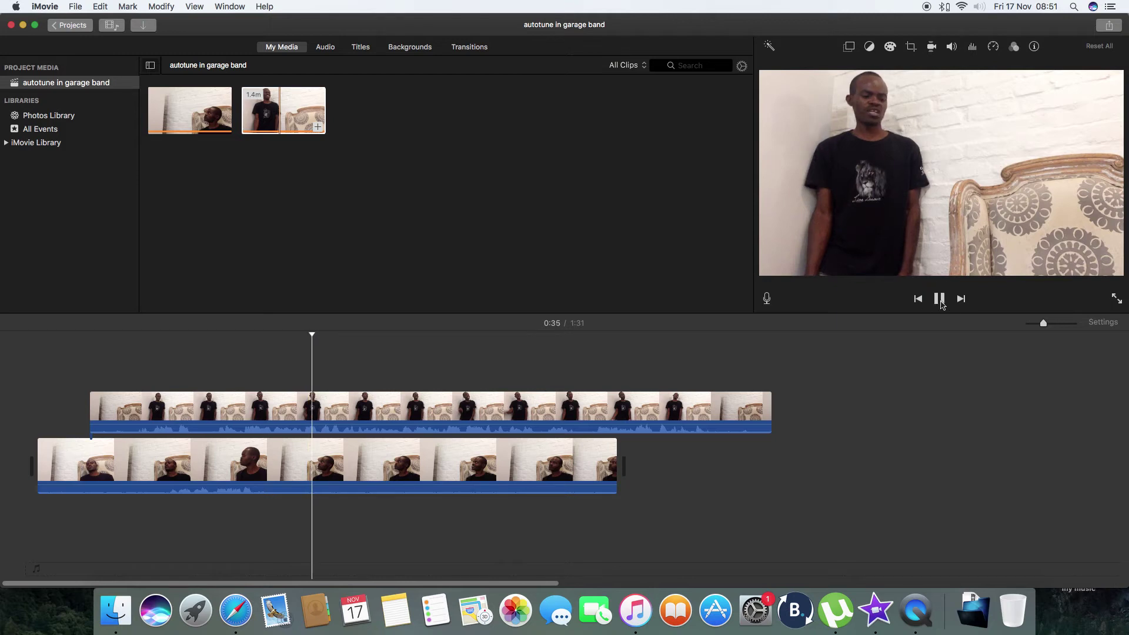
pyautogui.click(919, 300)
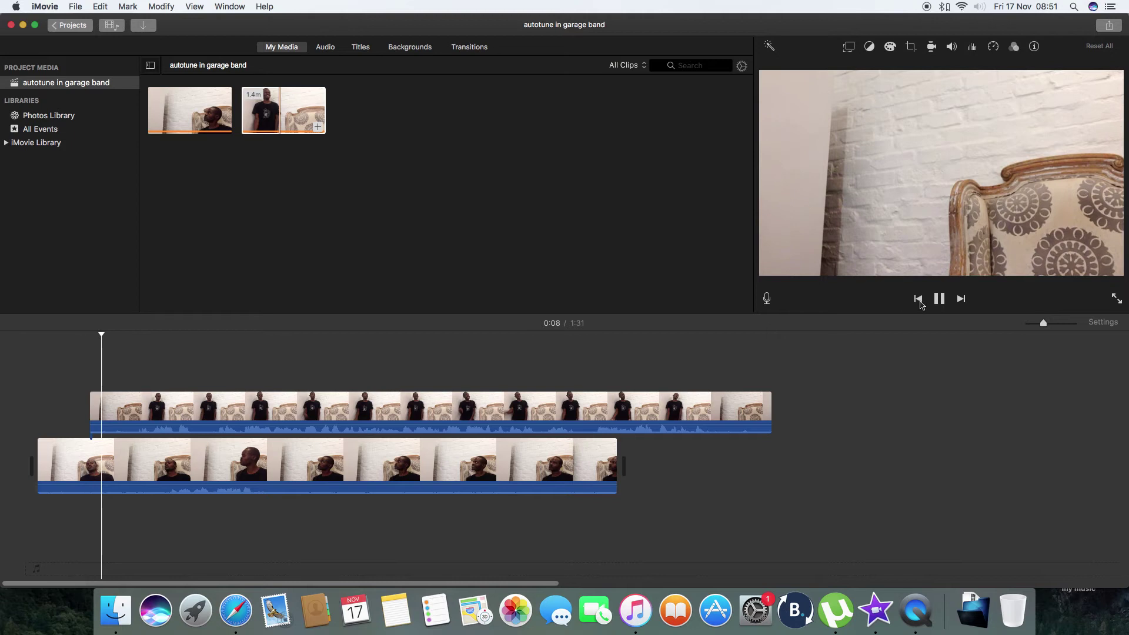
pyautogui.click(920, 301)
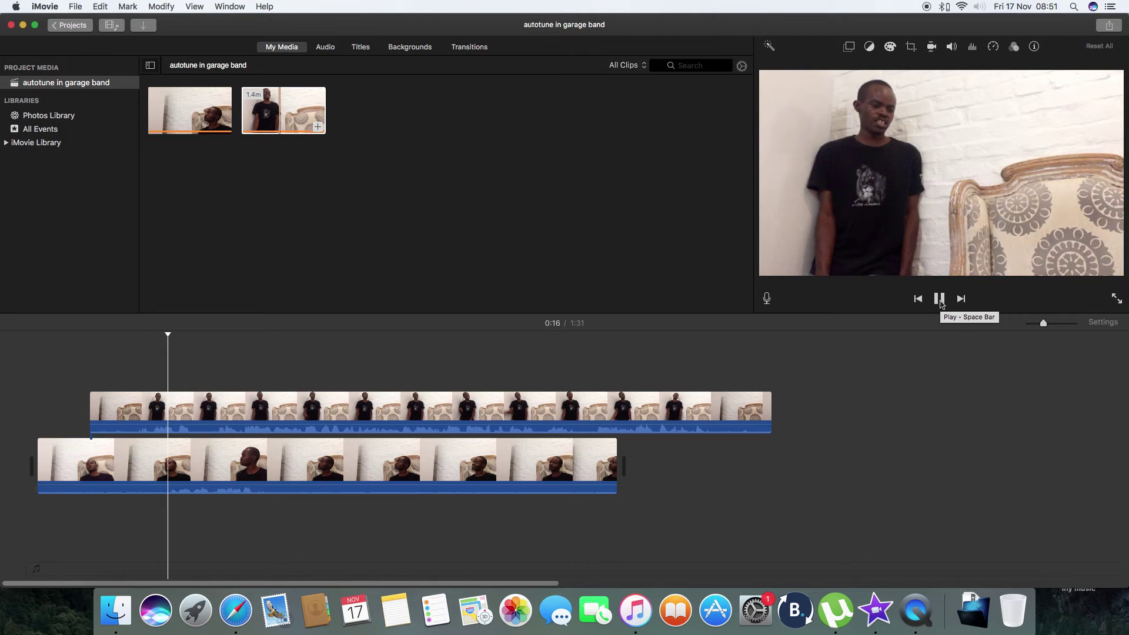
pyautogui.click(940, 300)
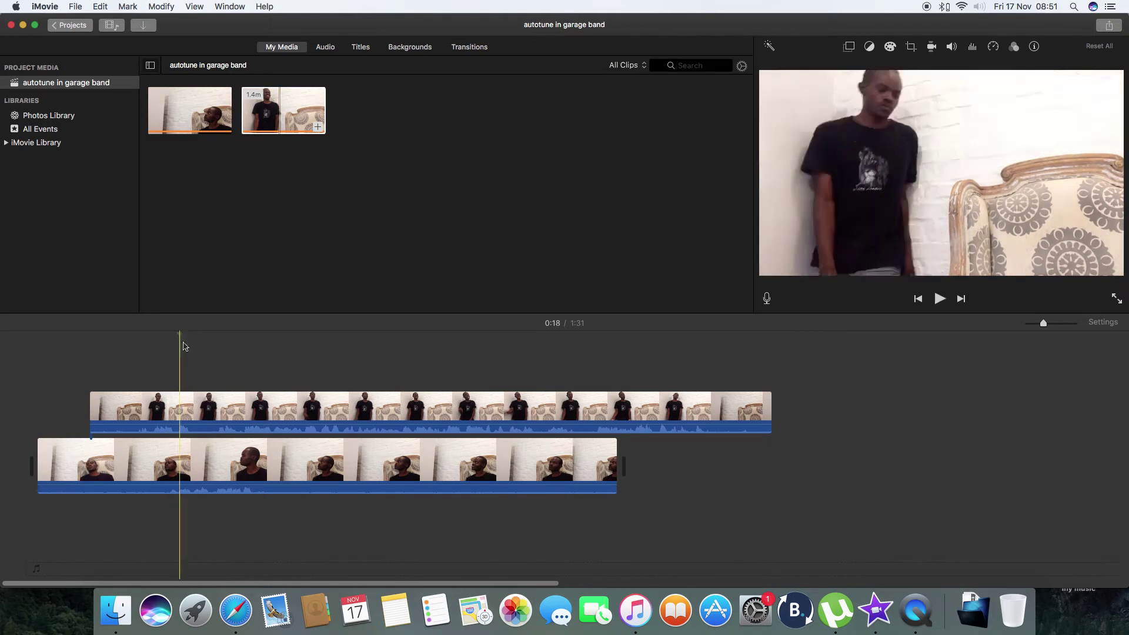
pyautogui.moveTo(182, 343); pyautogui.dragTo(137, 347)
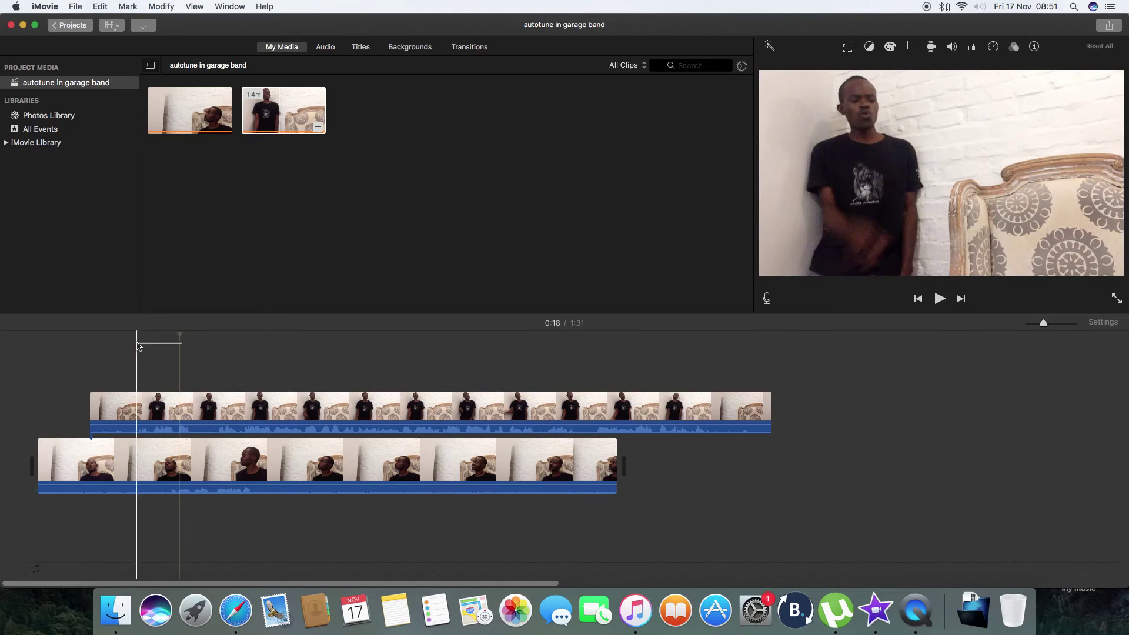
pyautogui.moveTo(183, 342); pyautogui.dragTo(132, 342)
pyautogui.click(918, 300)
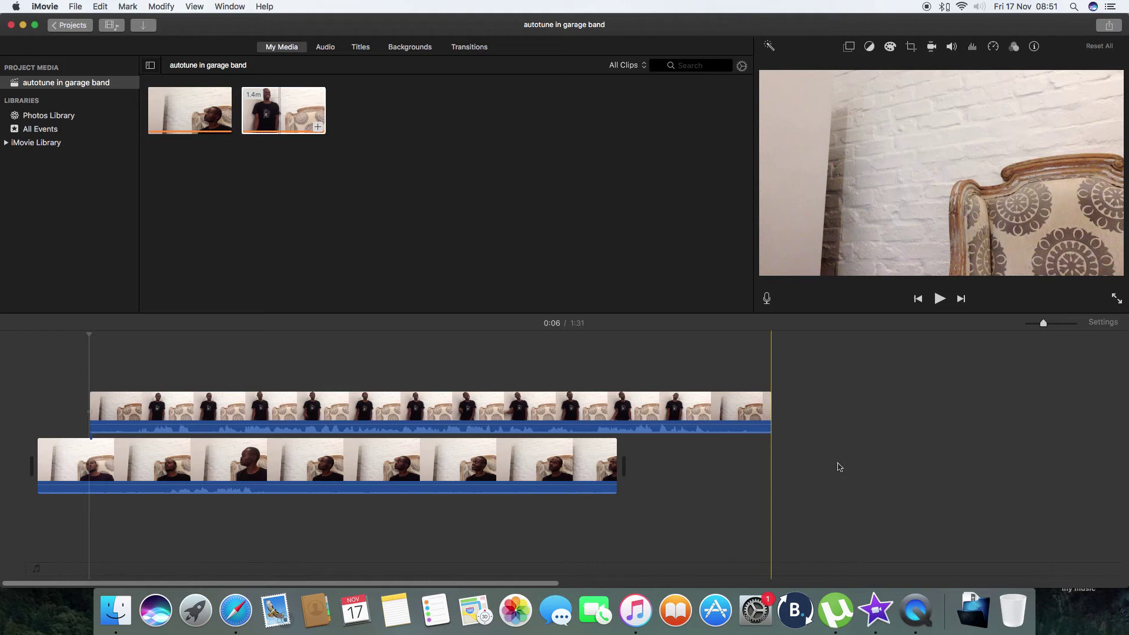
# Trim the end of the overlay clip so it lines up with the end of the lower clip
pyautogui.click(771, 416)
pyautogui.moveTo(772, 417); pyautogui.dragTo(617, 415)
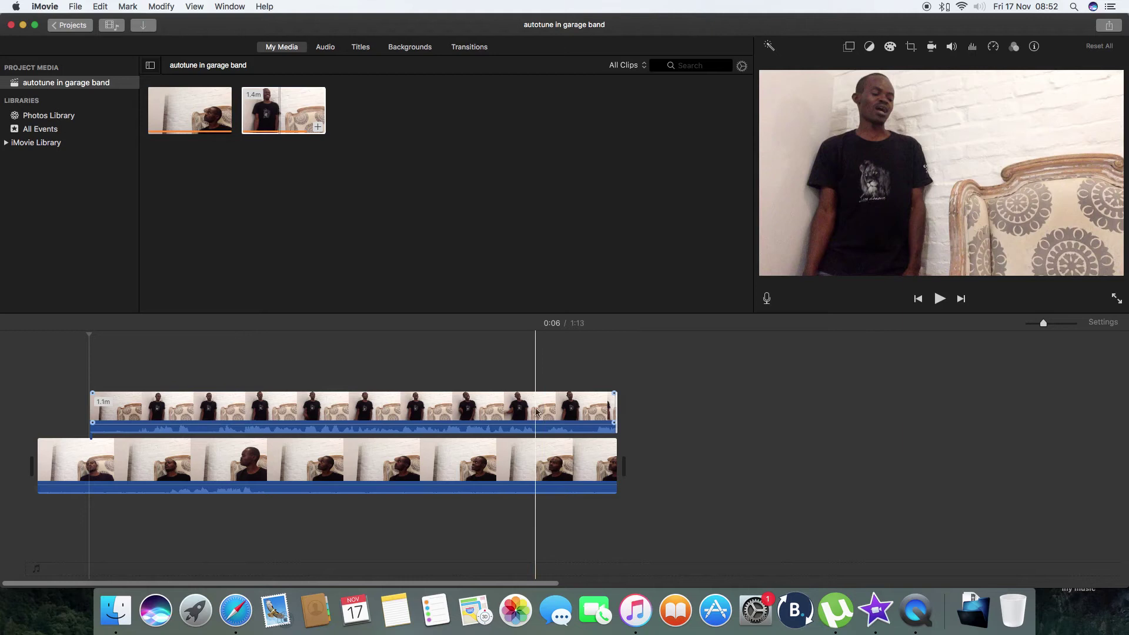
# Set the overlay clip to Green/Blue Screen mode and clean up the keyed-out patches on the black shirt
pyautogui.click(184, 413)
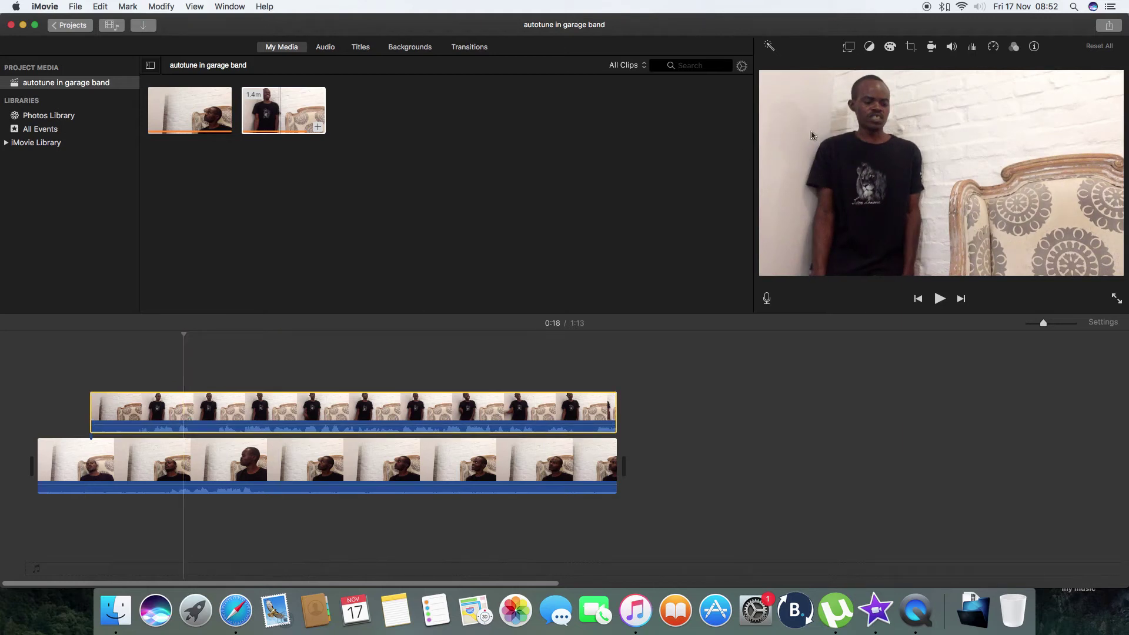
pyautogui.click(850, 49)
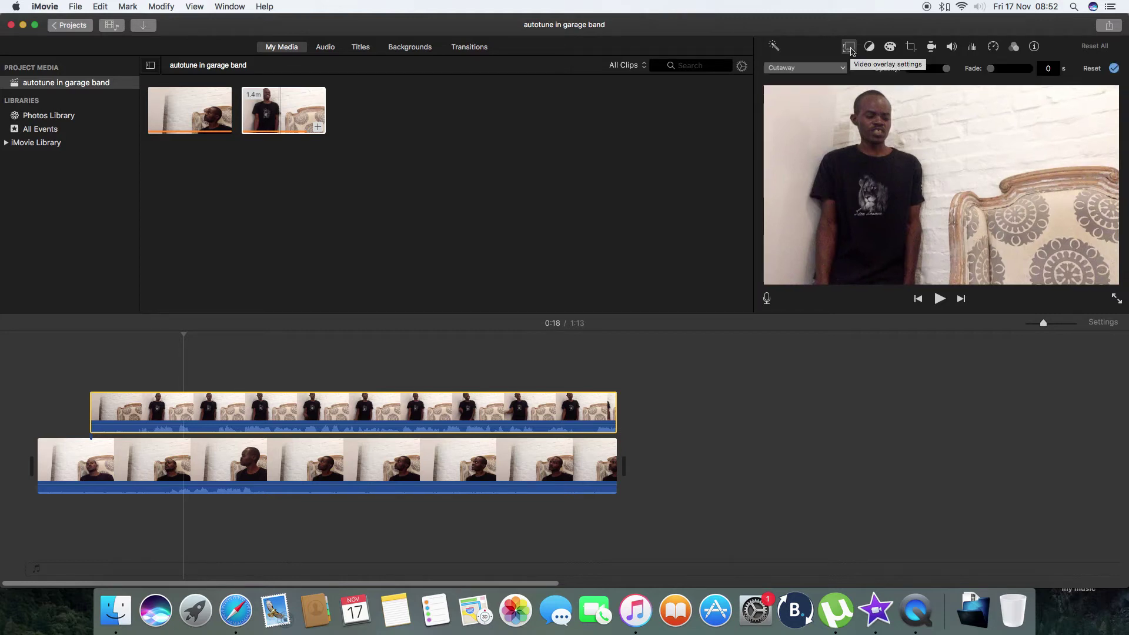
pyautogui.click(843, 70)
pyautogui.click(799, 89)
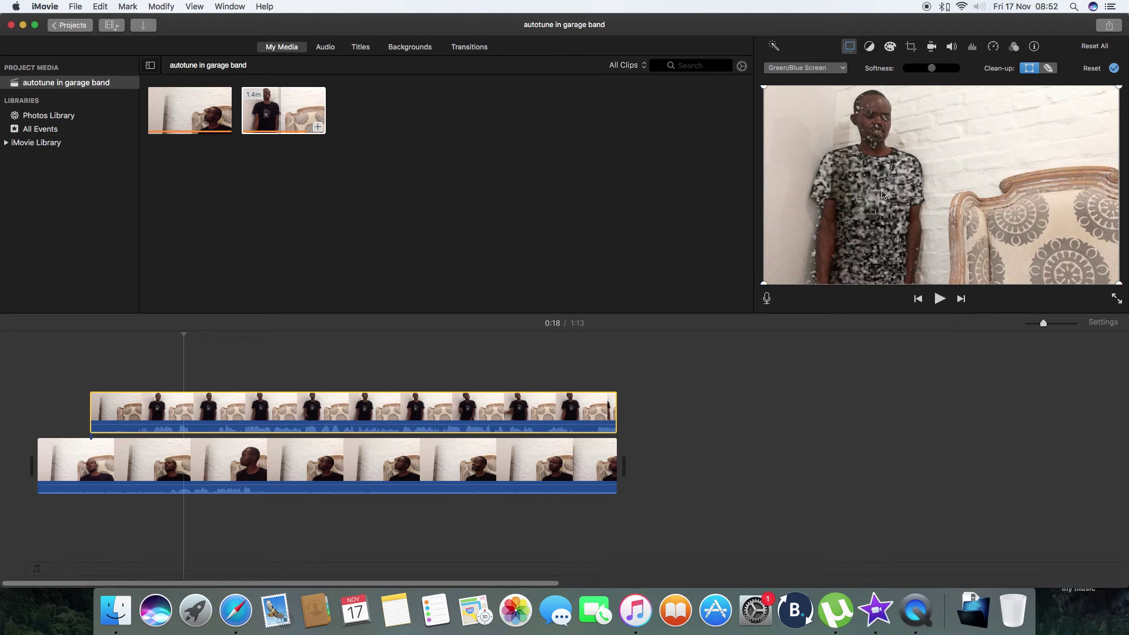
pyautogui.click(1051, 68)
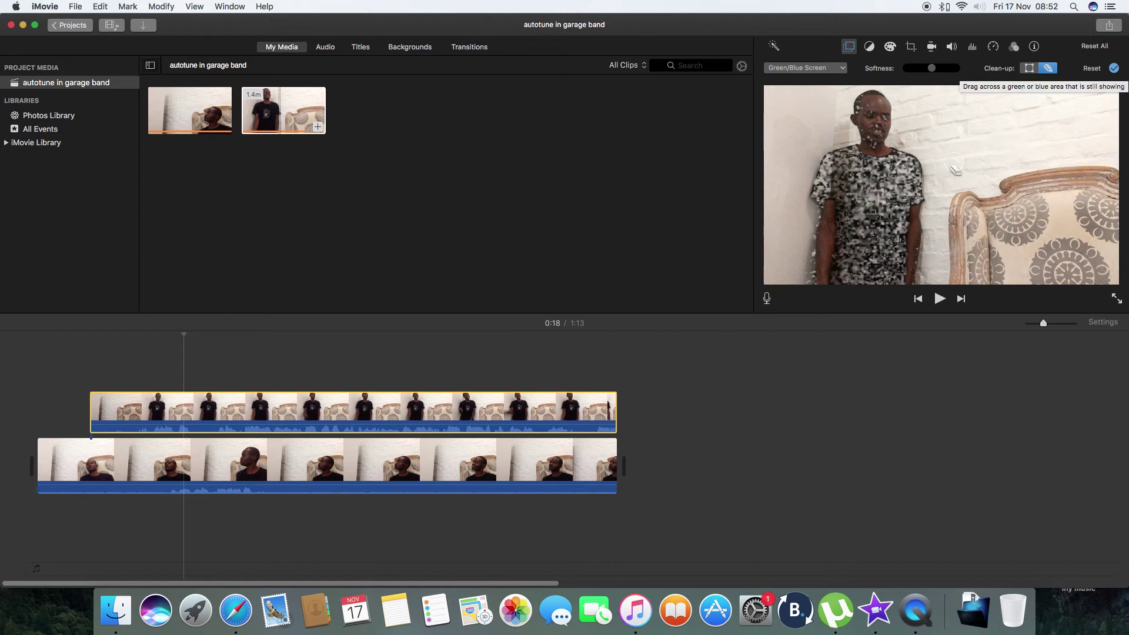
pyautogui.click(880, 182)
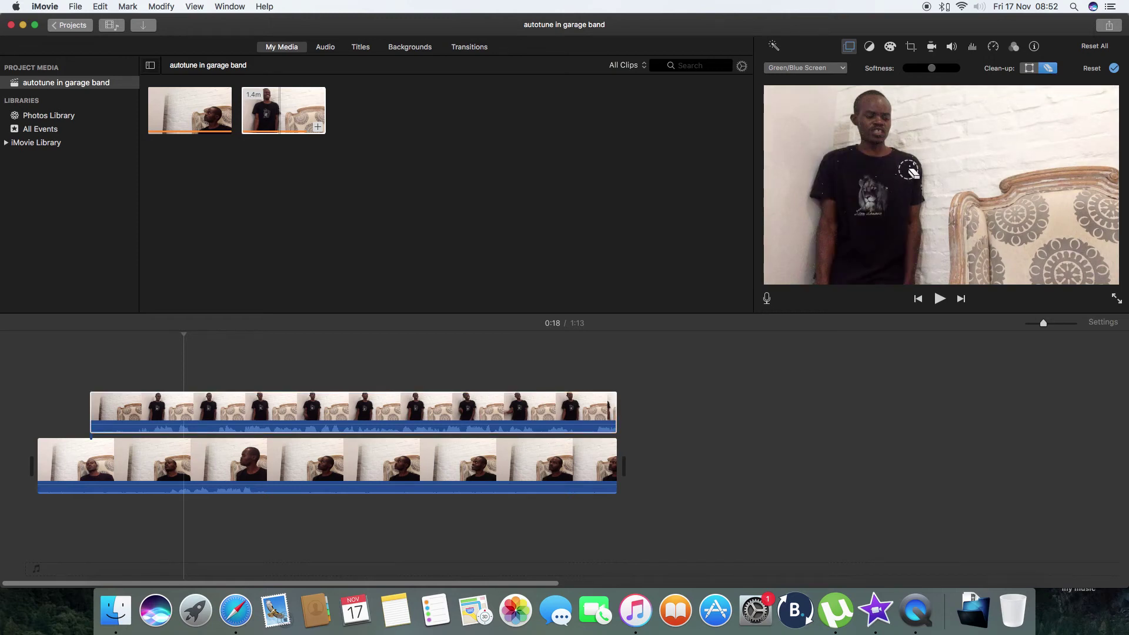
# Crop the overlay's two right corners inward to about mid-frame, between the standing man and the chair
pyautogui.click(1030, 69)
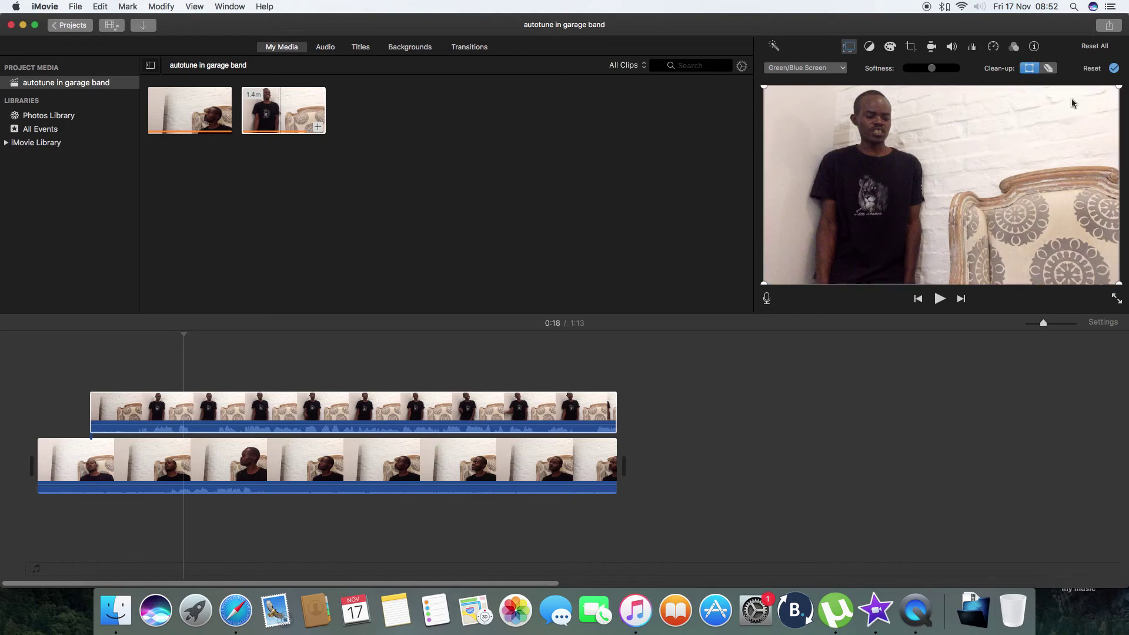
pyautogui.moveTo(1121, 90); pyautogui.dragTo(939, 73)
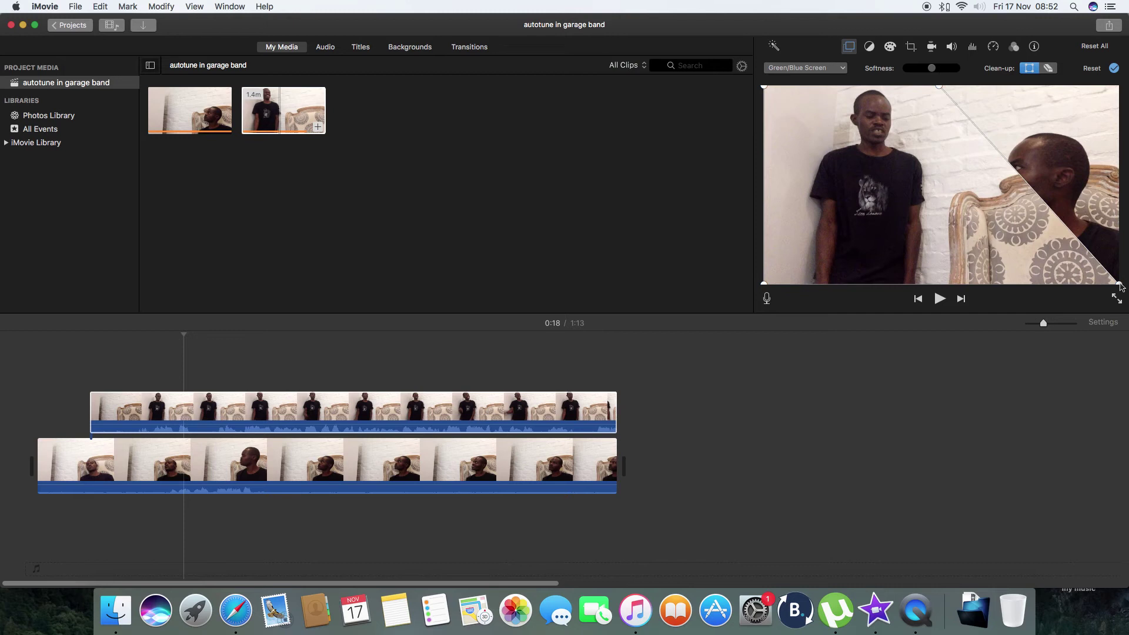
pyautogui.click(1085, 289)
pyautogui.moveTo(1086, 289); pyautogui.dragTo(953, 286)
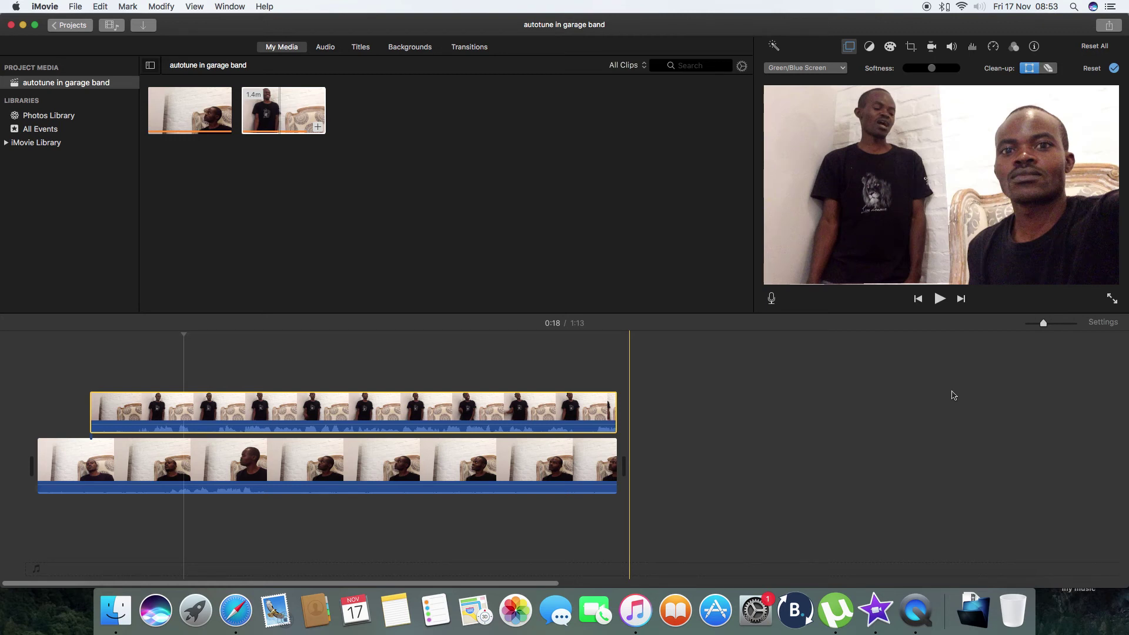
# Adjust the end of the lower clip to line up with the end of the overlay clip
pyautogui.click(612, 469)
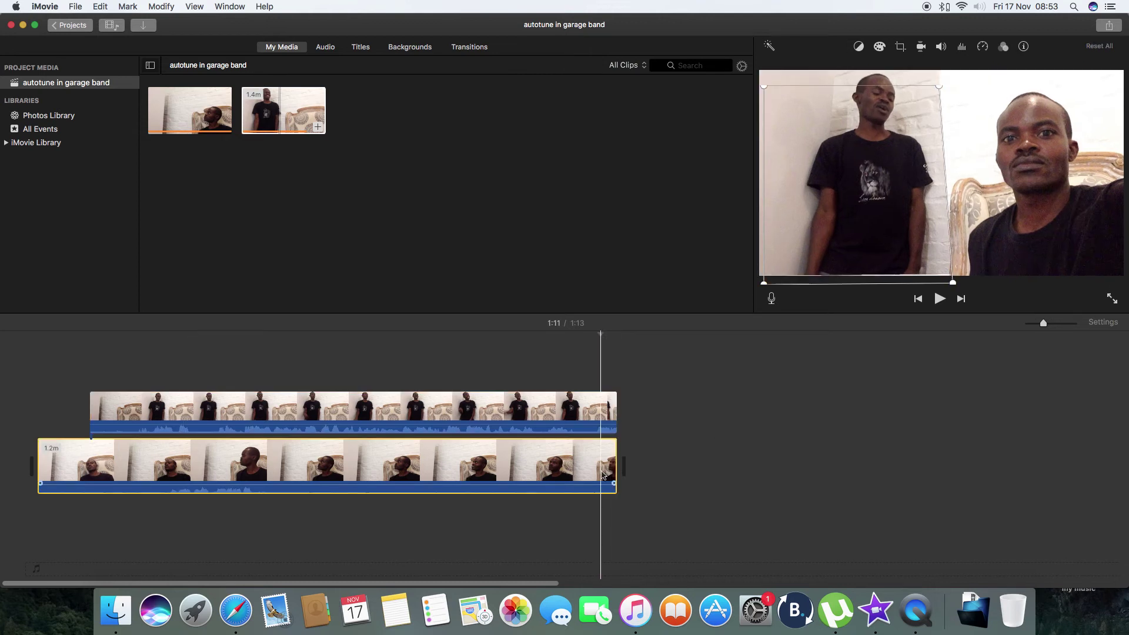
pyautogui.moveTo(612, 467); pyautogui.dragTo(617, 469)
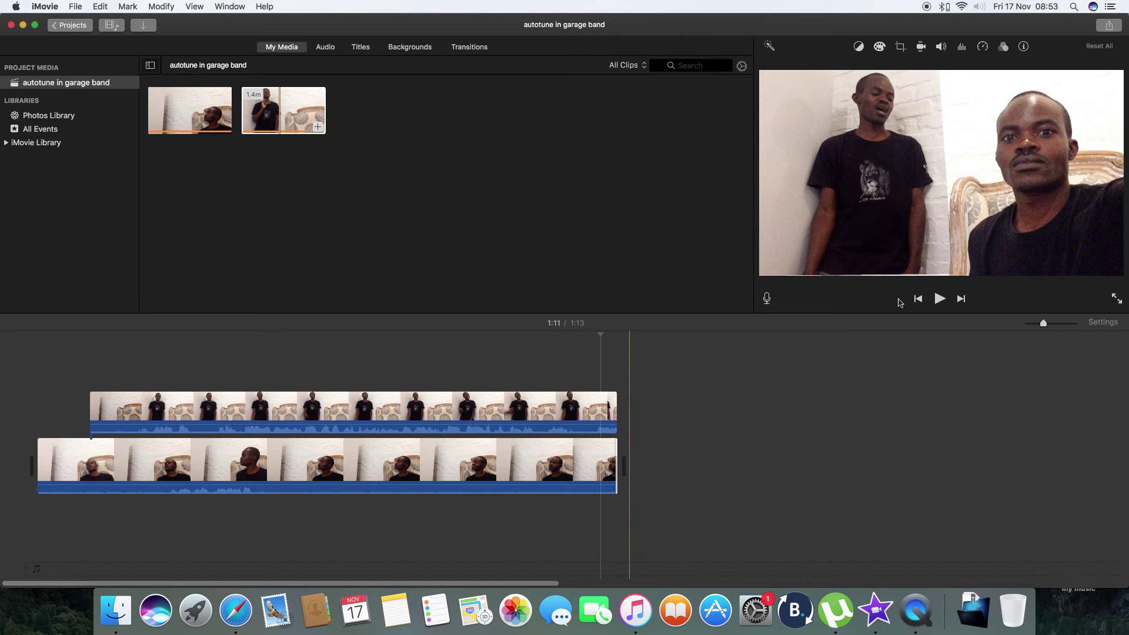
# Play the composite from the beginning of the project to check both men together, and pause the playback
pyautogui.click(918, 300)
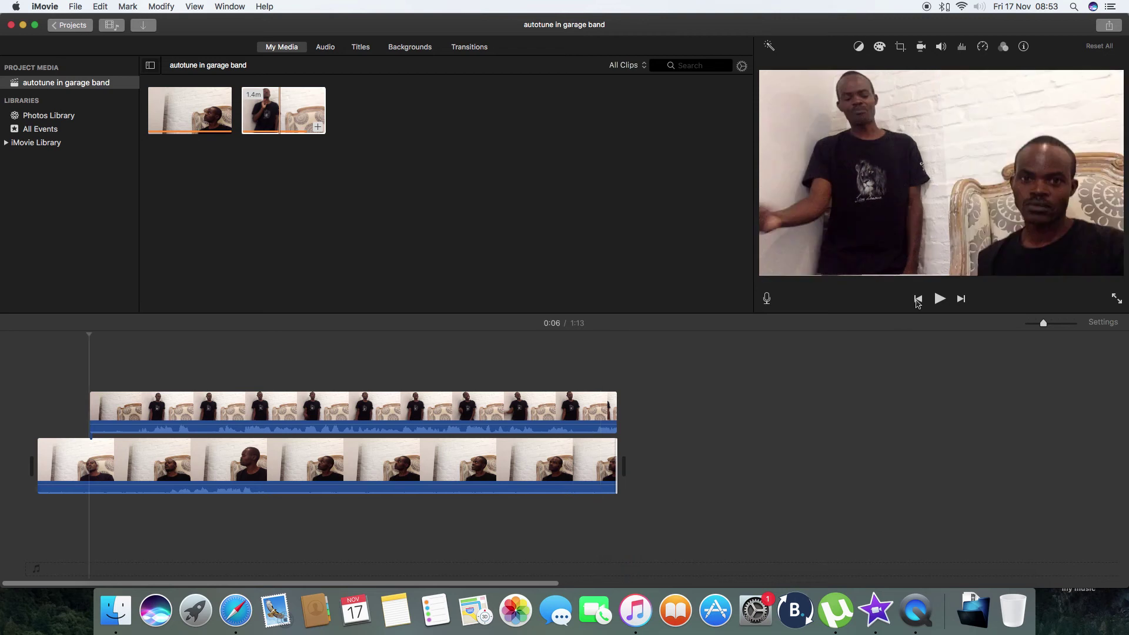
pyautogui.click(917, 300)
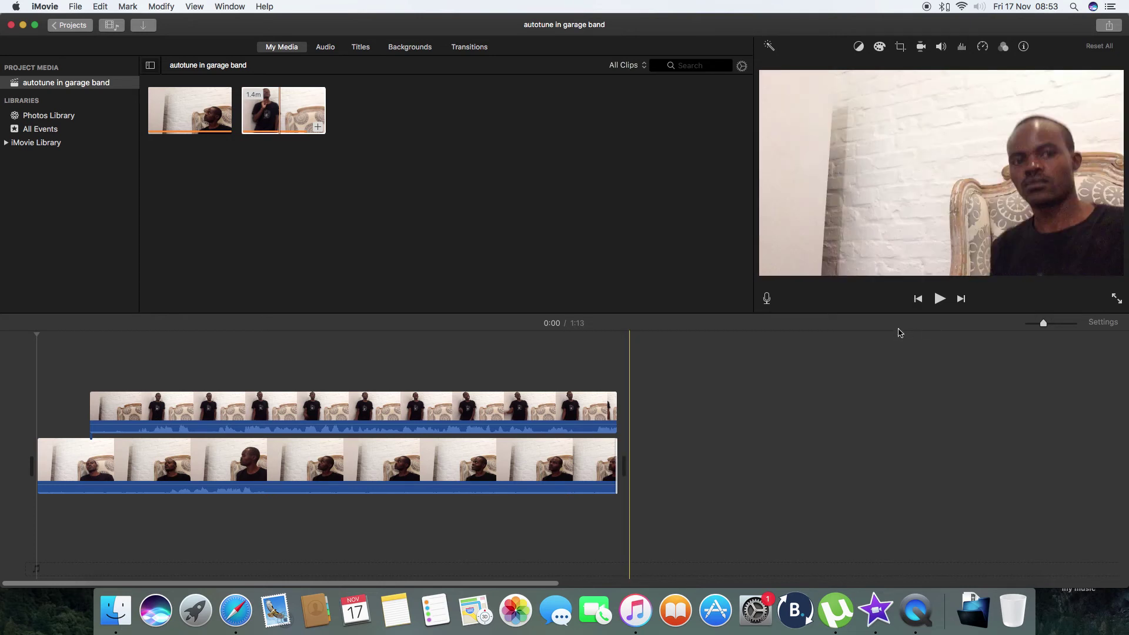
pyautogui.click(919, 301)
pyautogui.click(939, 300)
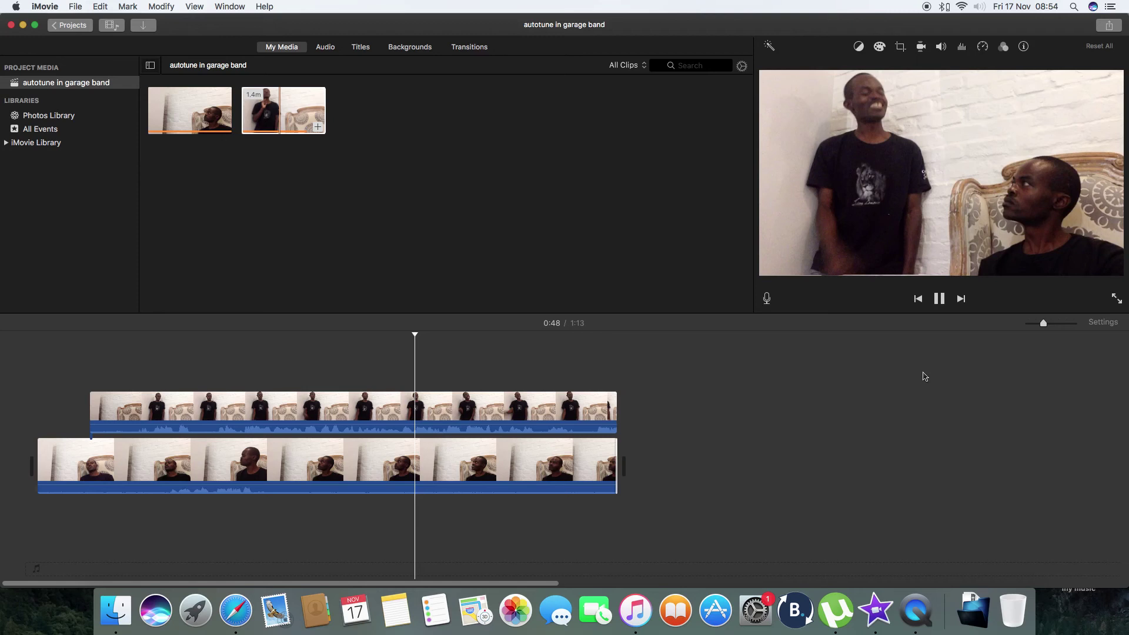
pyautogui.click(940, 301)
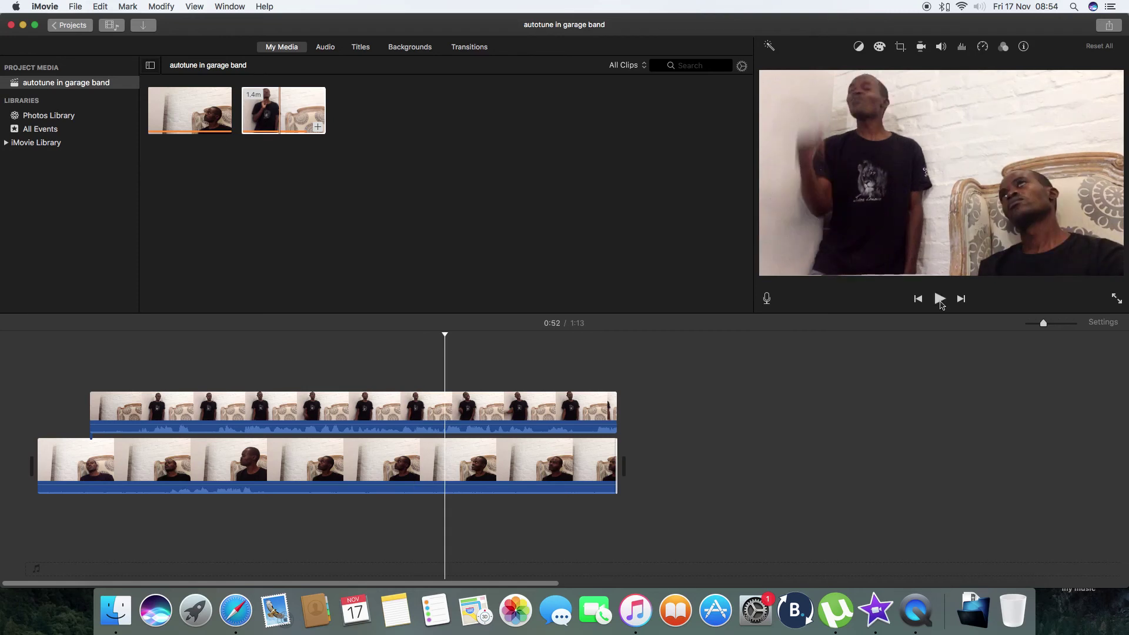